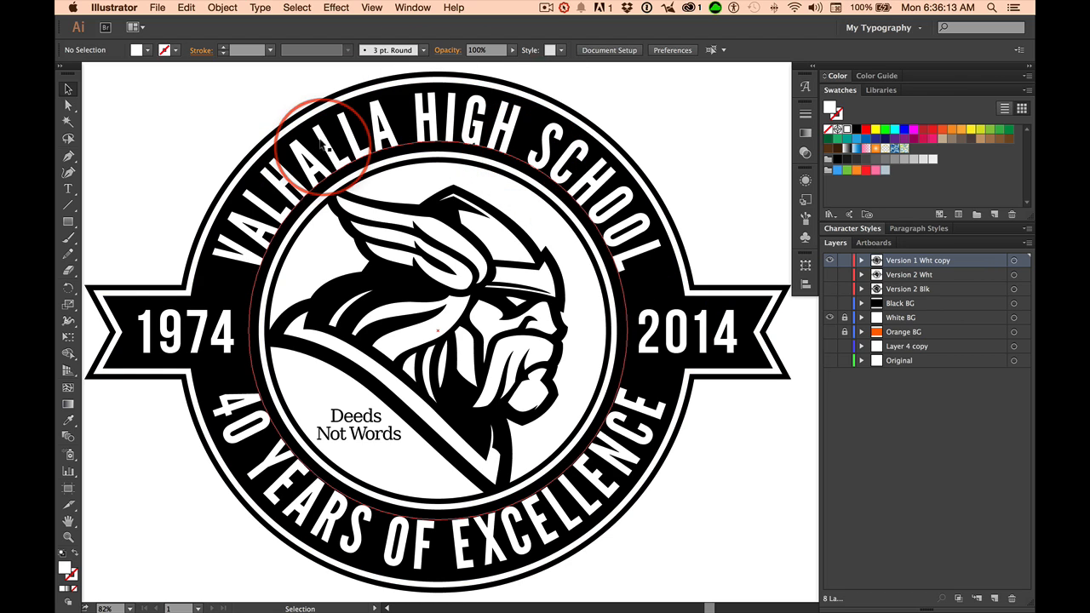
# Inspect the VALHALLA HIGH SCHOOL and 40 YEARS OF EXCELLENCE path texts, then start a new document.
pyautogui.click(467, 130)
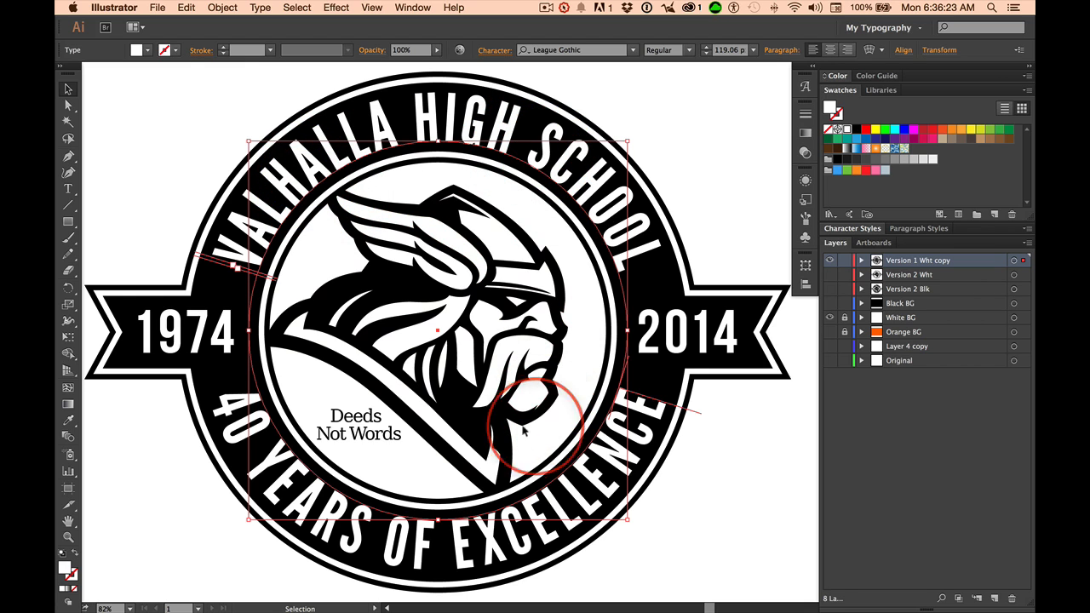
pyautogui.click(279, 472)
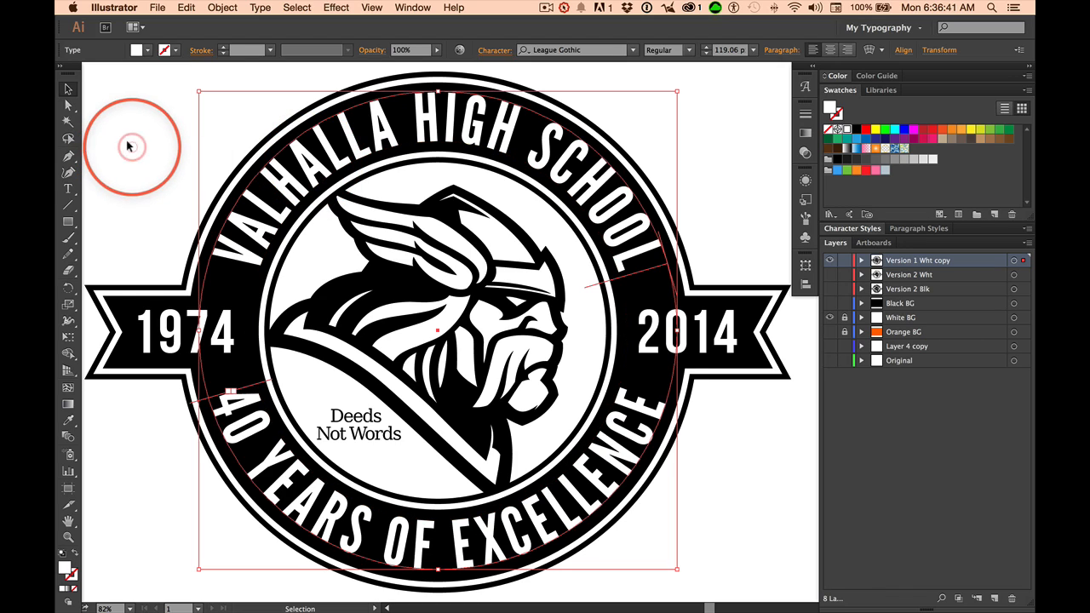
pyautogui.click(162, 146)
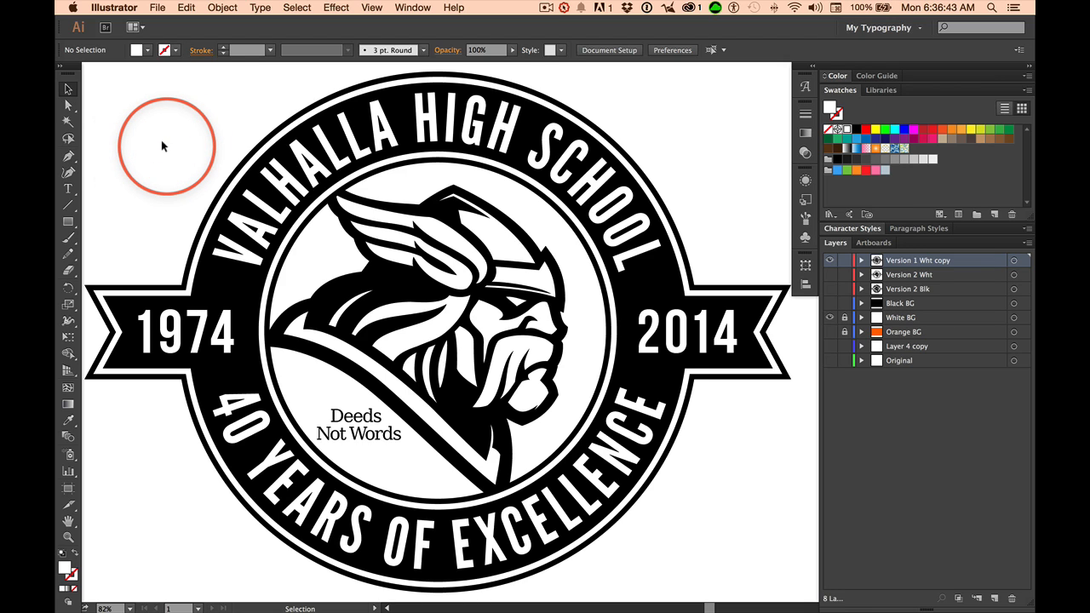
pyautogui.press('super+n')
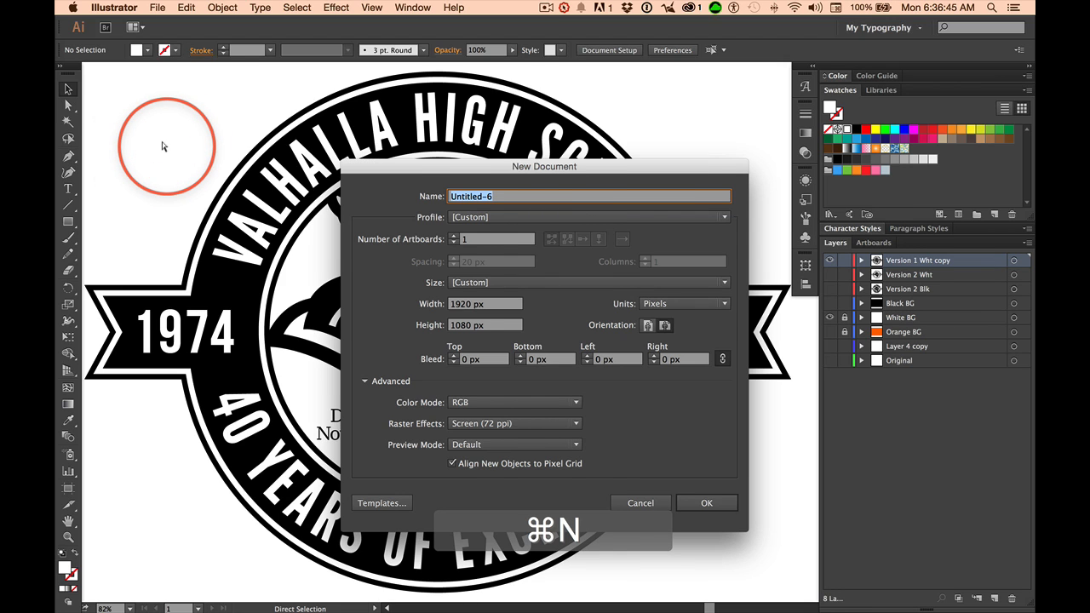
# Create the 1920 × 1080 px RGB document and set up the Ellipse Tool with no fill.
pyautogui.press('Return')
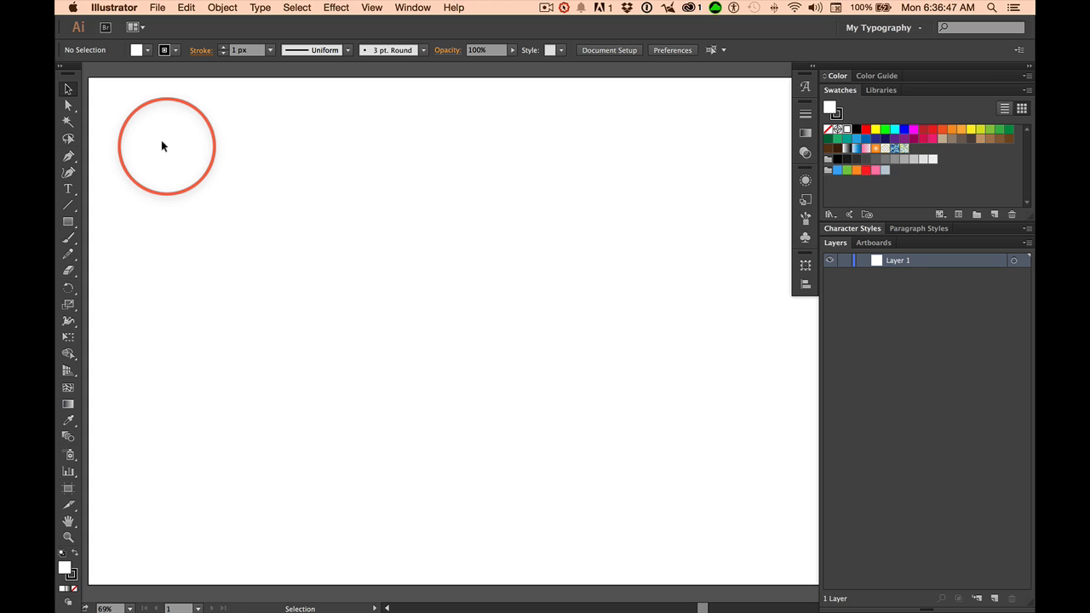
pyautogui.click(68, 222)
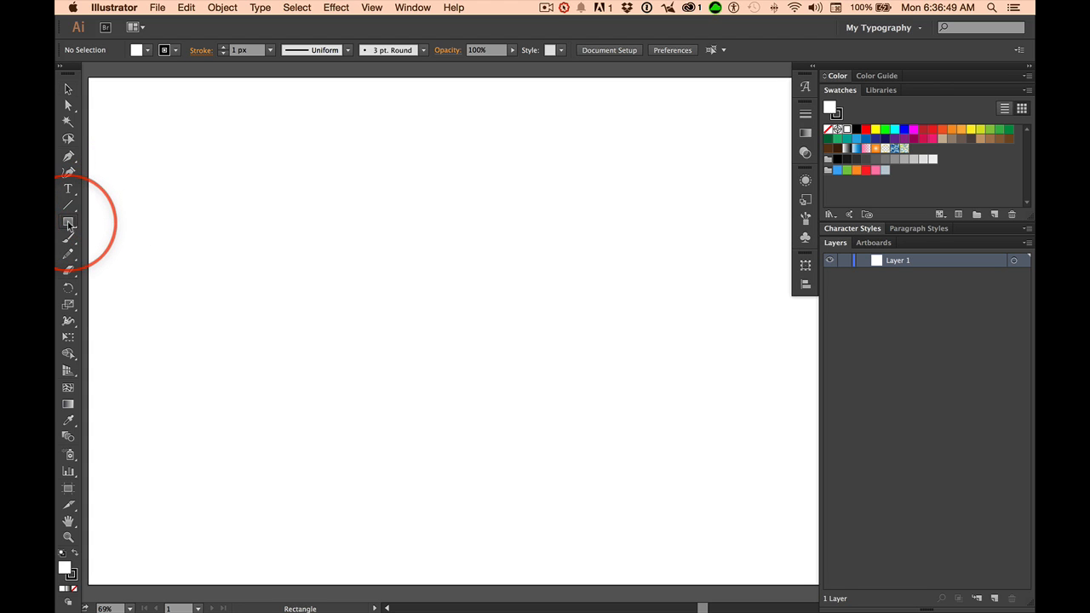
pyautogui.click(68, 222)
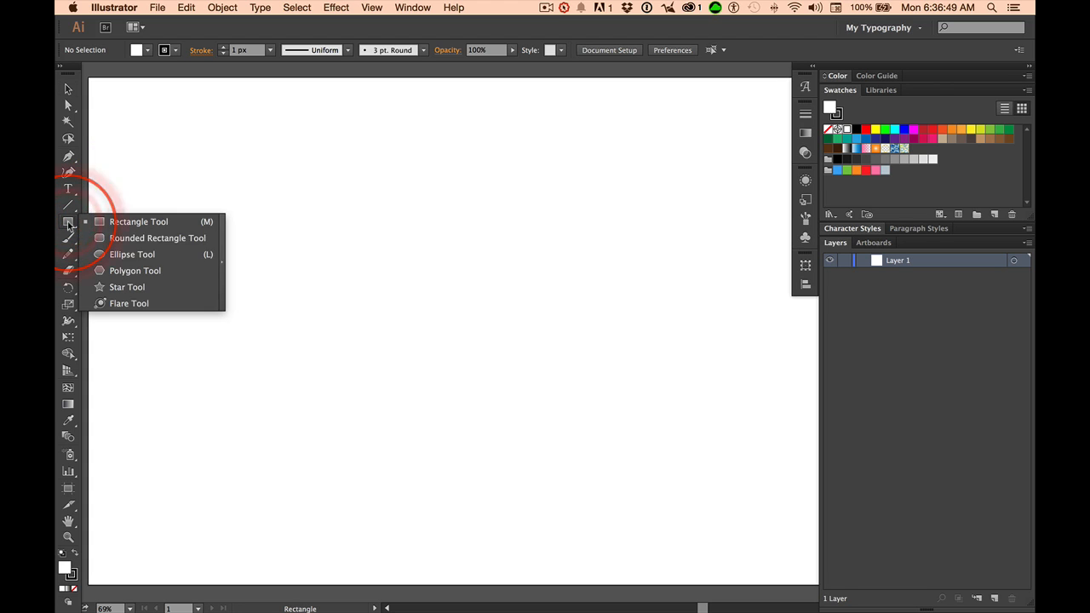
pyautogui.click(132, 256)
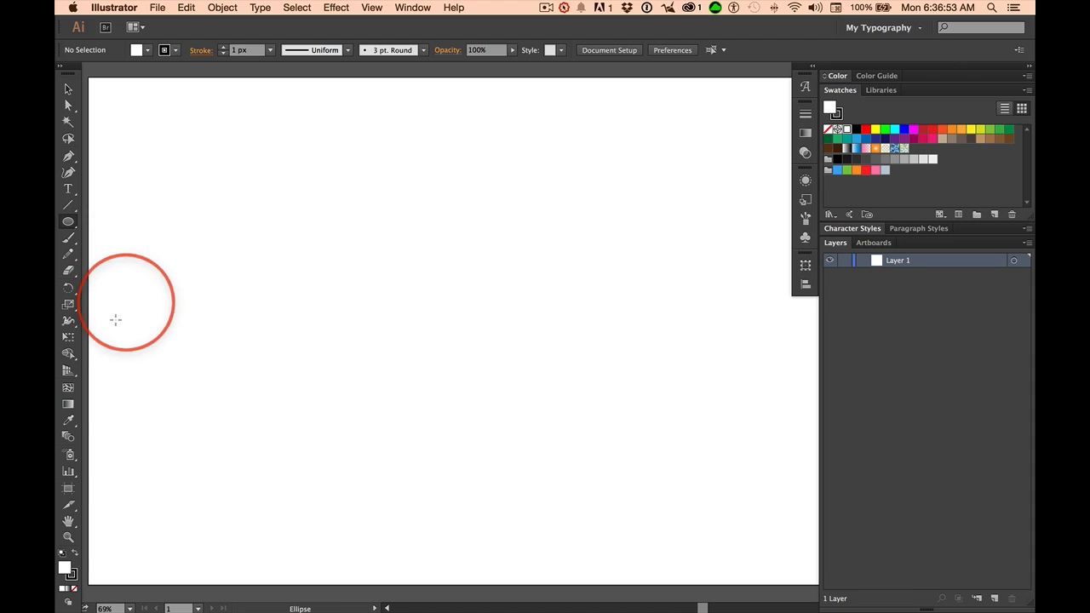
pyautogui.click(73, 589)
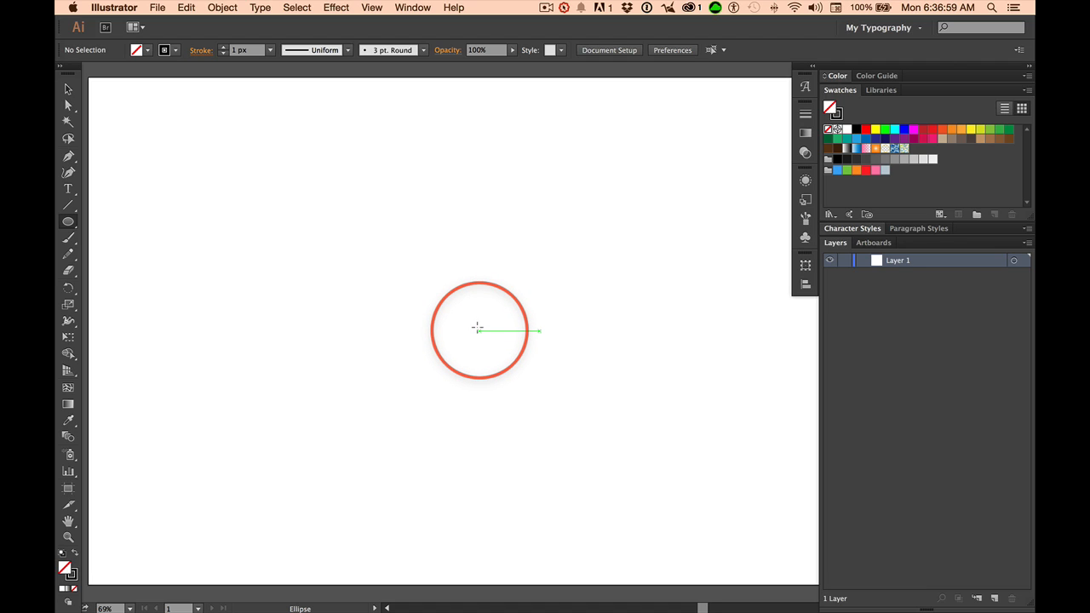
# Draw a large perfect circle from its centre near the middle of the artboard.
pyautogui.press('alt')
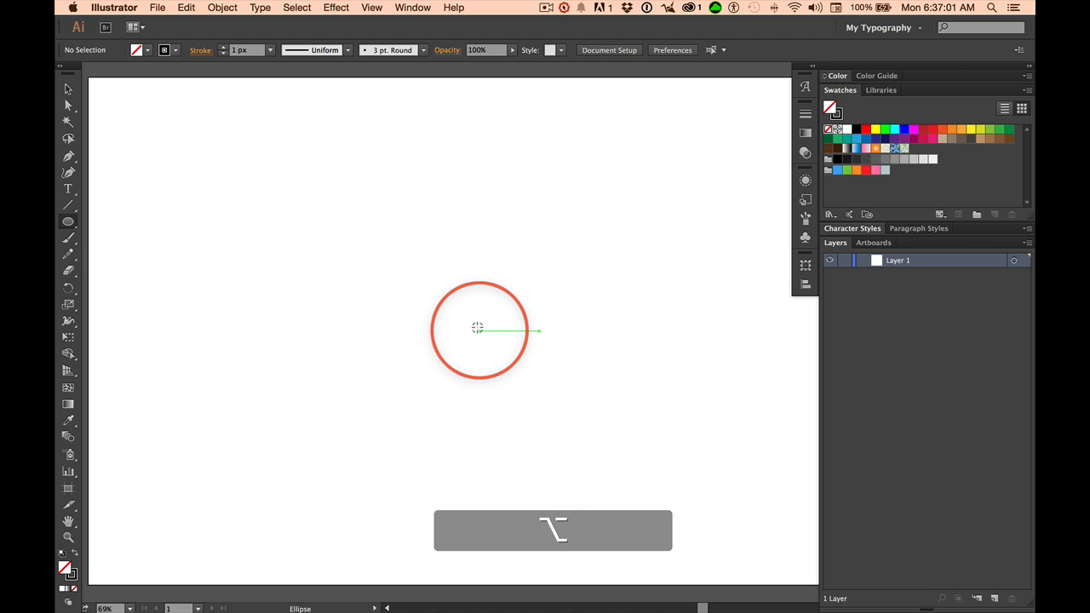
pyautogui.press('shift')
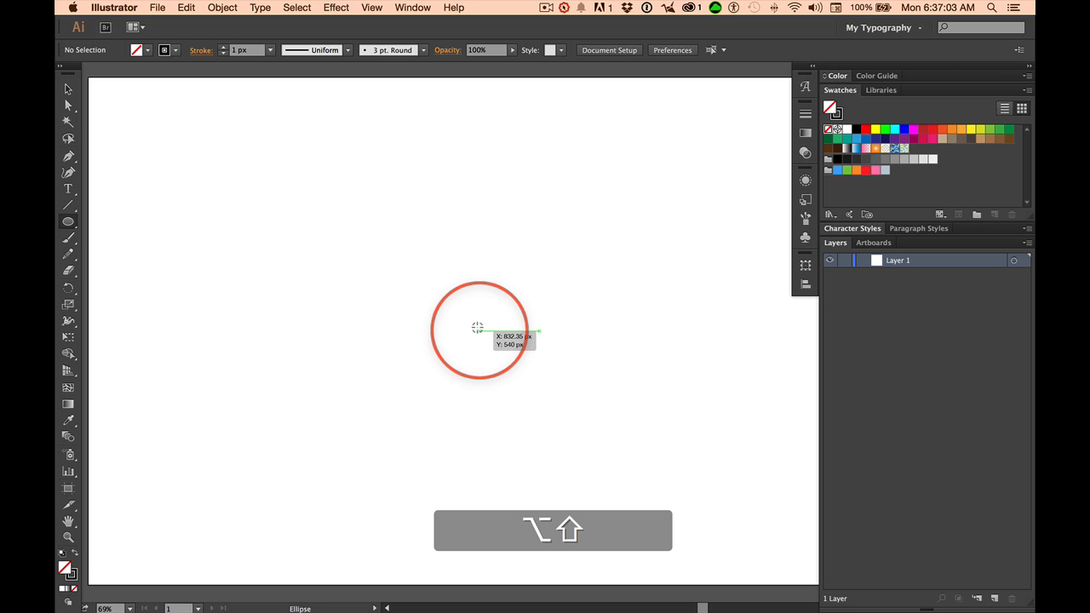
pyautogui.moveTo(478, 328); pyautogui.dragTo(637, 523)
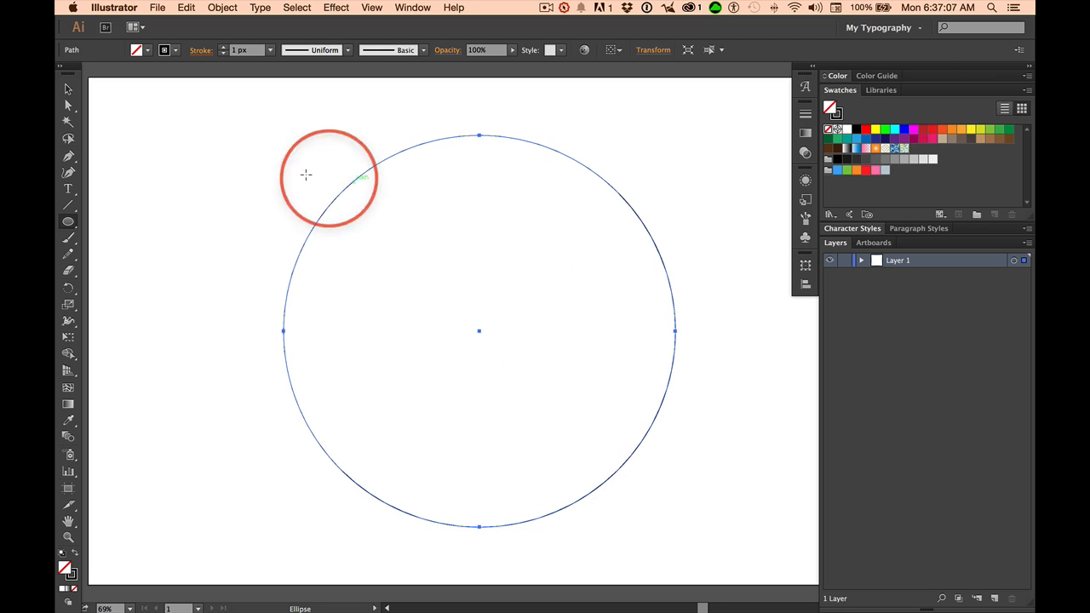
pyautogui.click(69, 91)
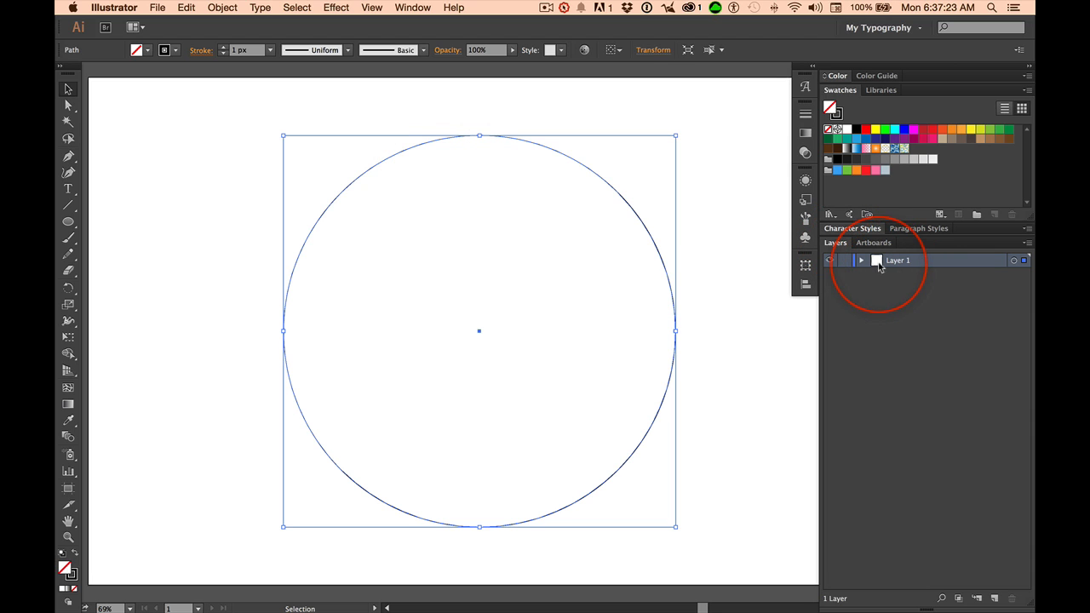
# Duplicate Layer 1 as Layer 1 copy, hide the copy, and make Layer 1 active.
pyautogui.moveTo(891, 268); pyautogui.dragTo(900, 301)
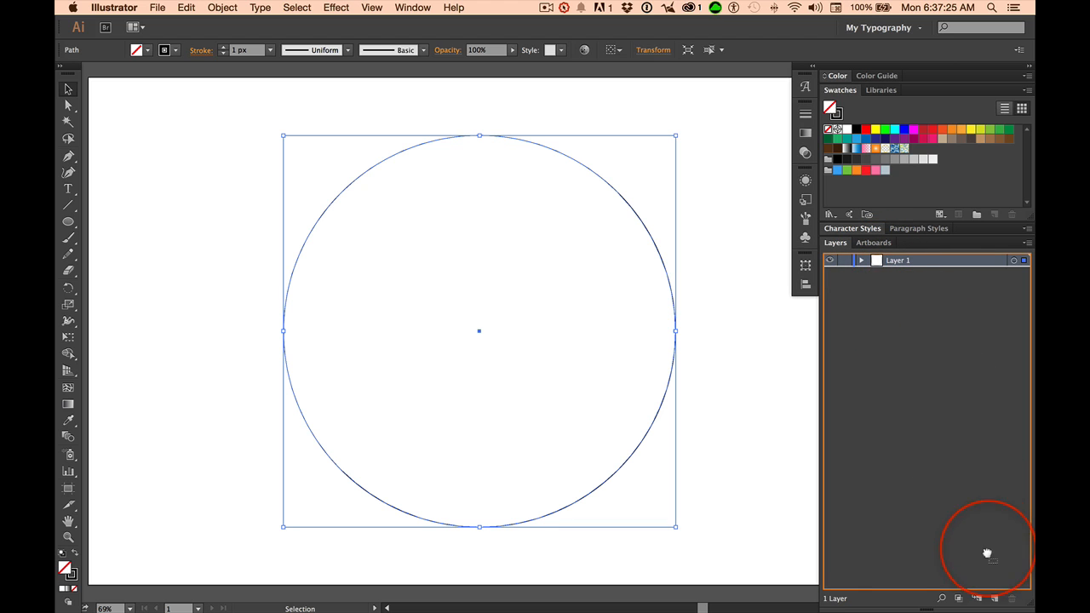
pyautogui.moveTo(990, 594); pyautogui.dragTo(993, 597)
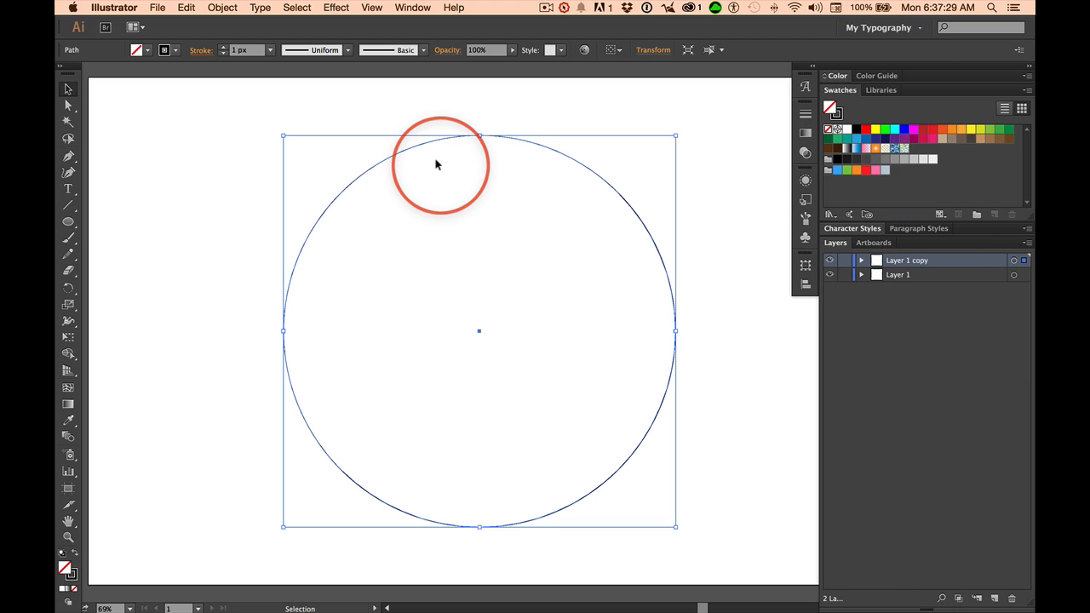
pyautogui.click(828, 259)
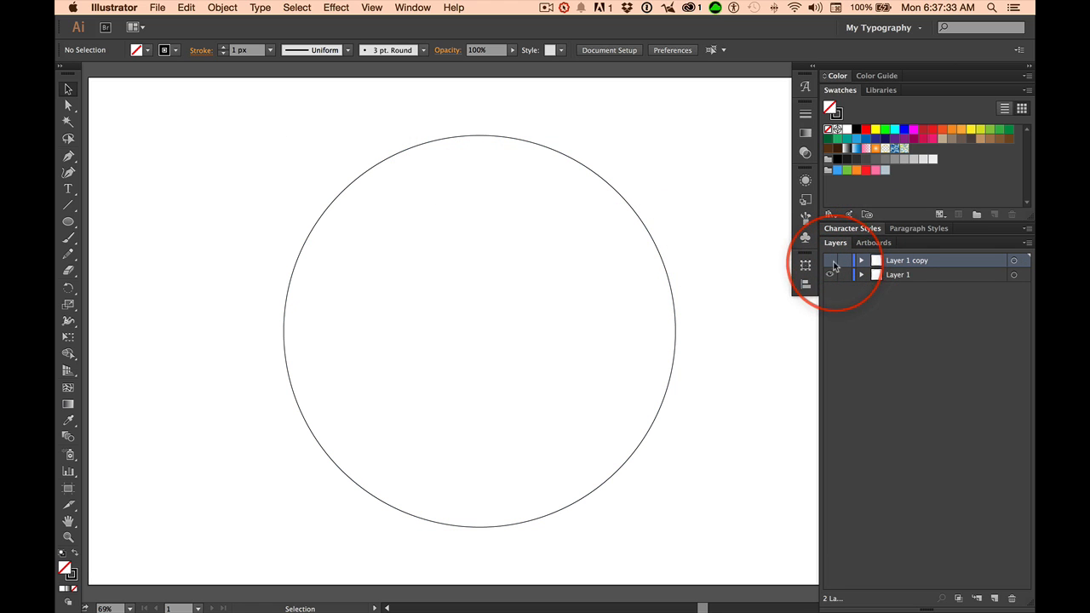
pyautogui.click(829, 274)
pyautogui.click(830, 260)
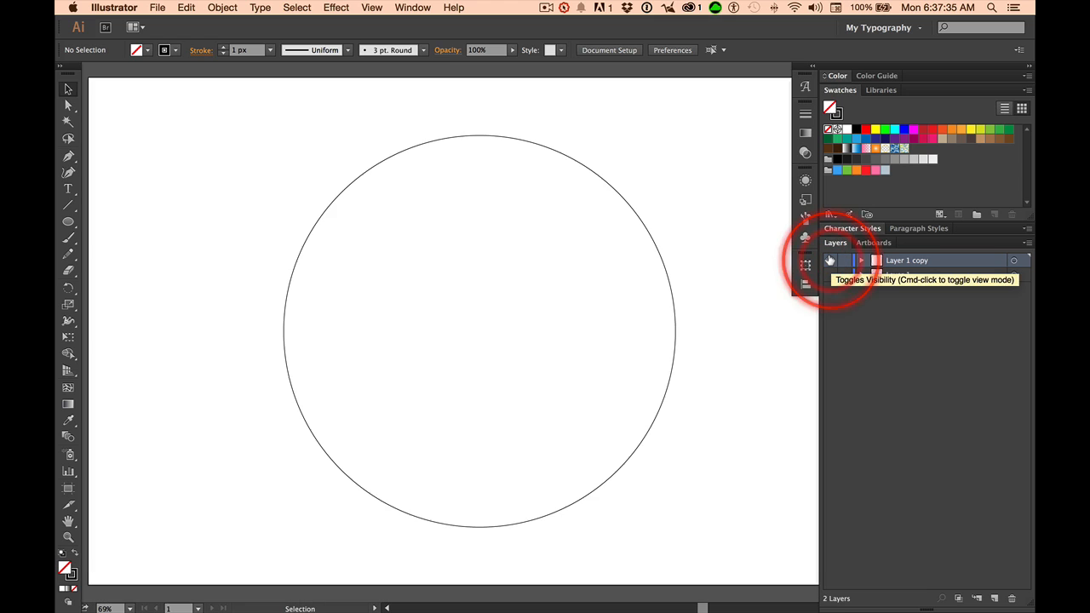
pyautogui.click(829, 274)
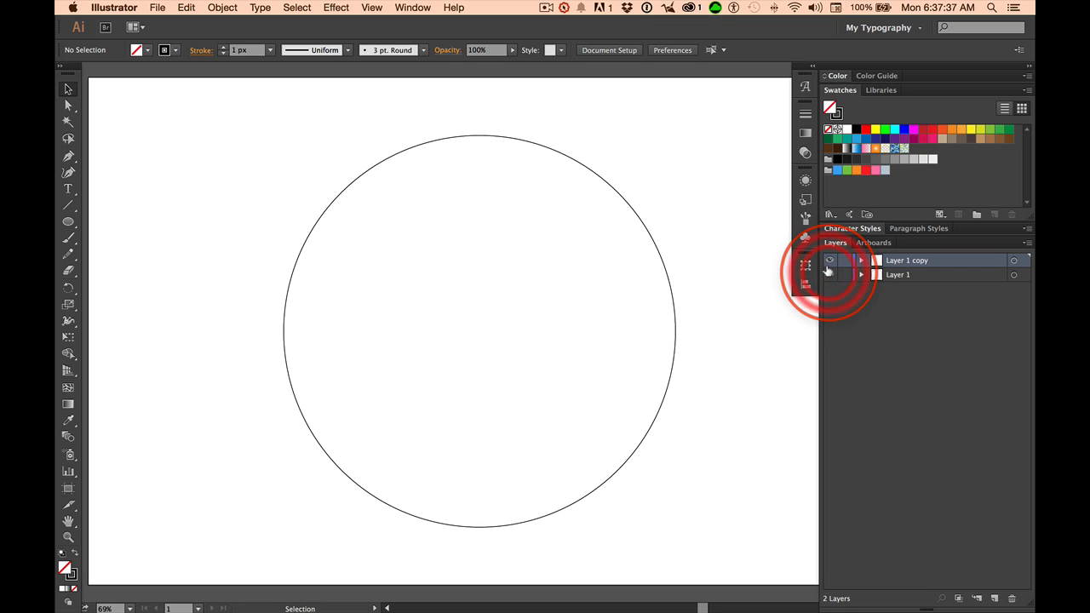
pyautogui.click(829, 259)
pyautogui.click(904, 276)
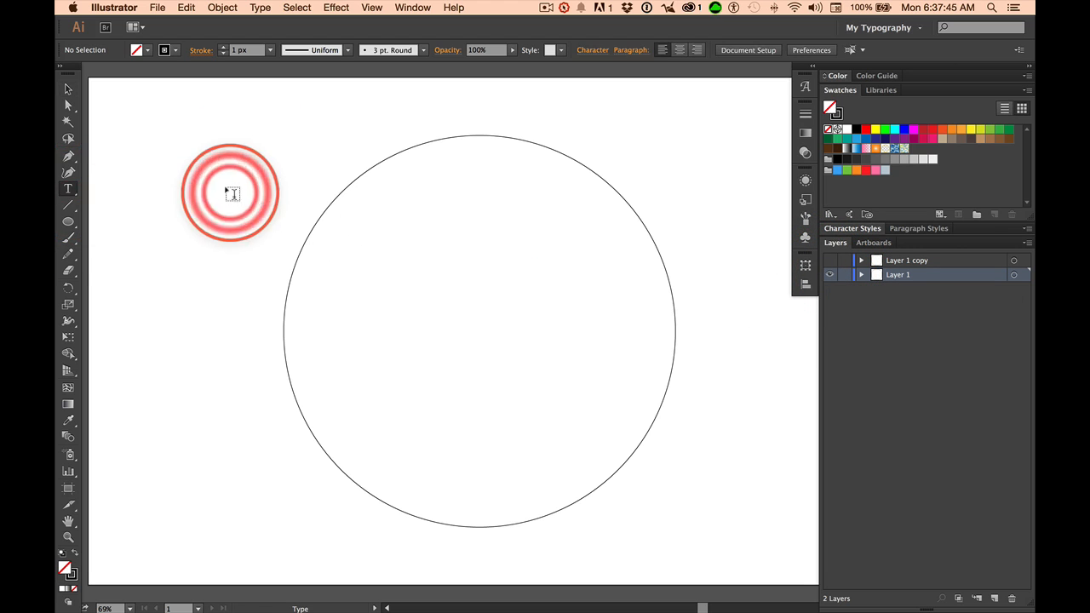
# Set VALHALLA HIGH SCHOOL along the circle's top edge with the Type on a Path tool.
pyautogui.click(68, 191)
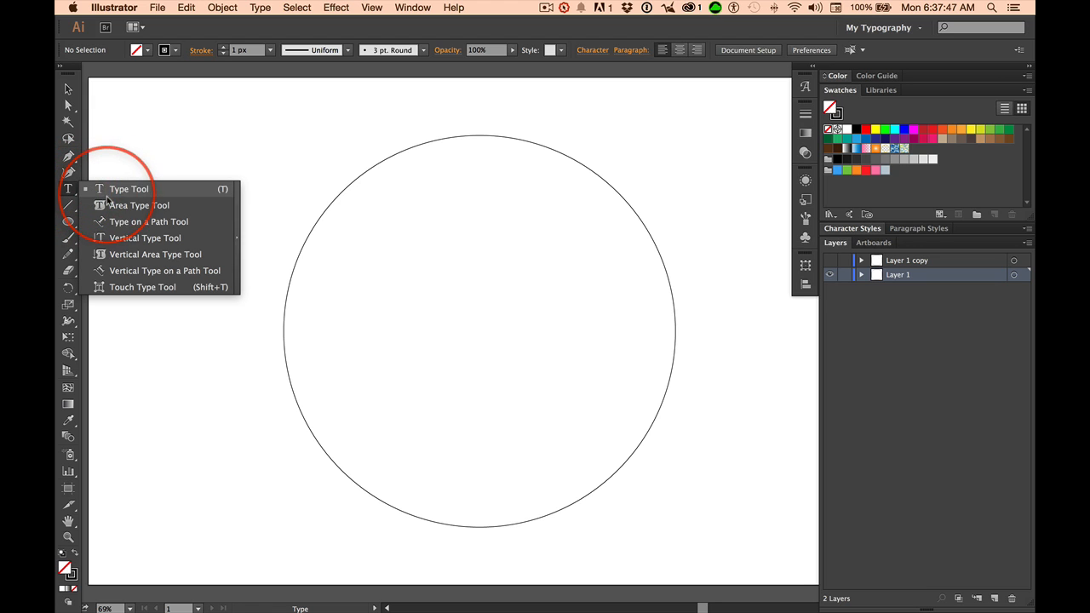
pyautogui.click(127, 222)
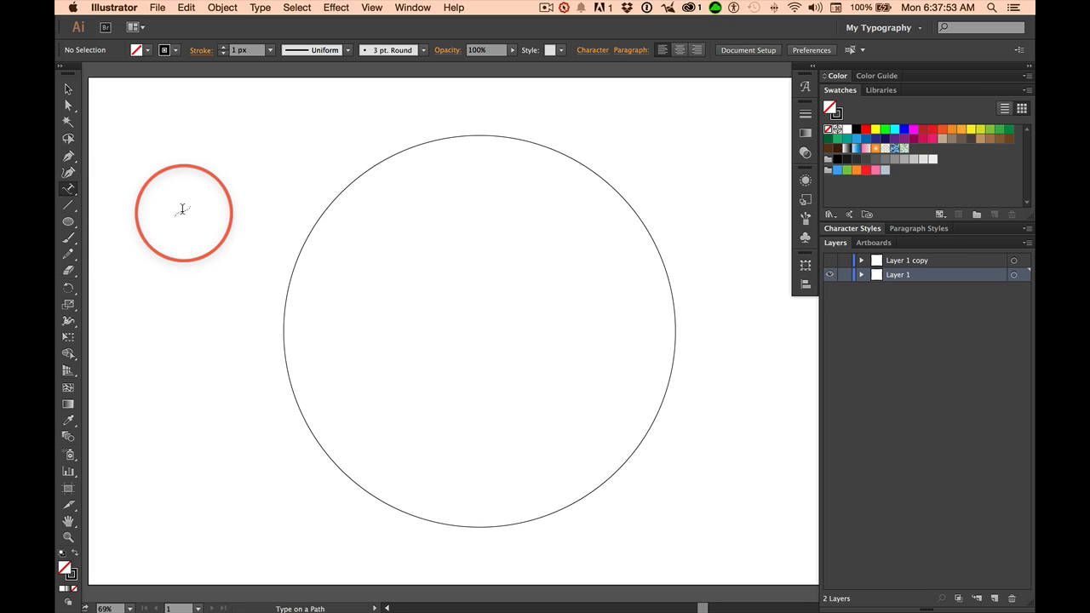
pyautogui.click(416, 143)
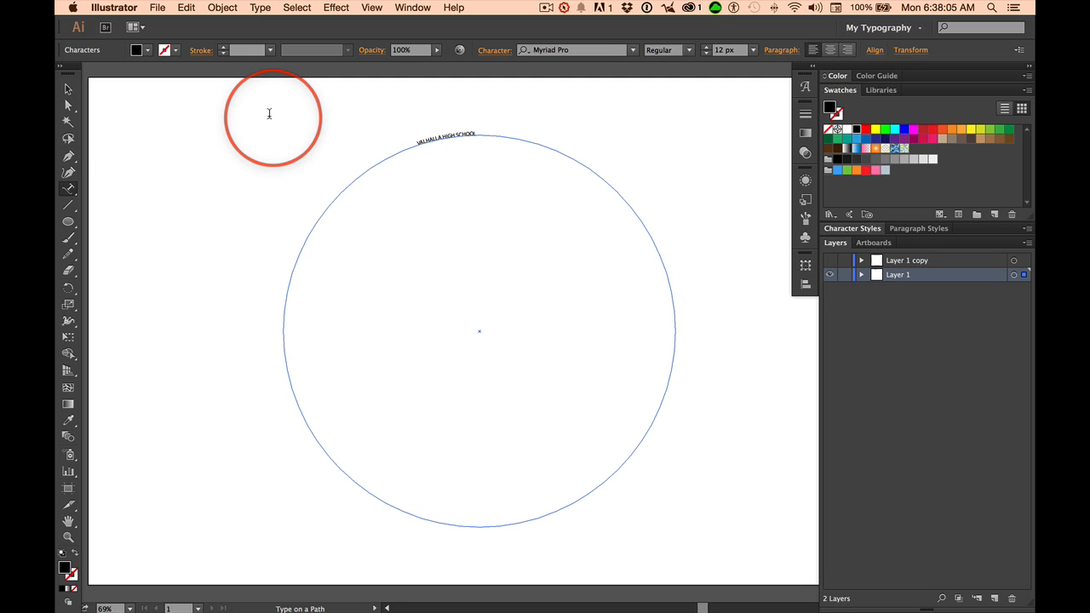
# Resize the curved text to 80 px and centre it over the circle's top.
pyautogui.click(68, 88)
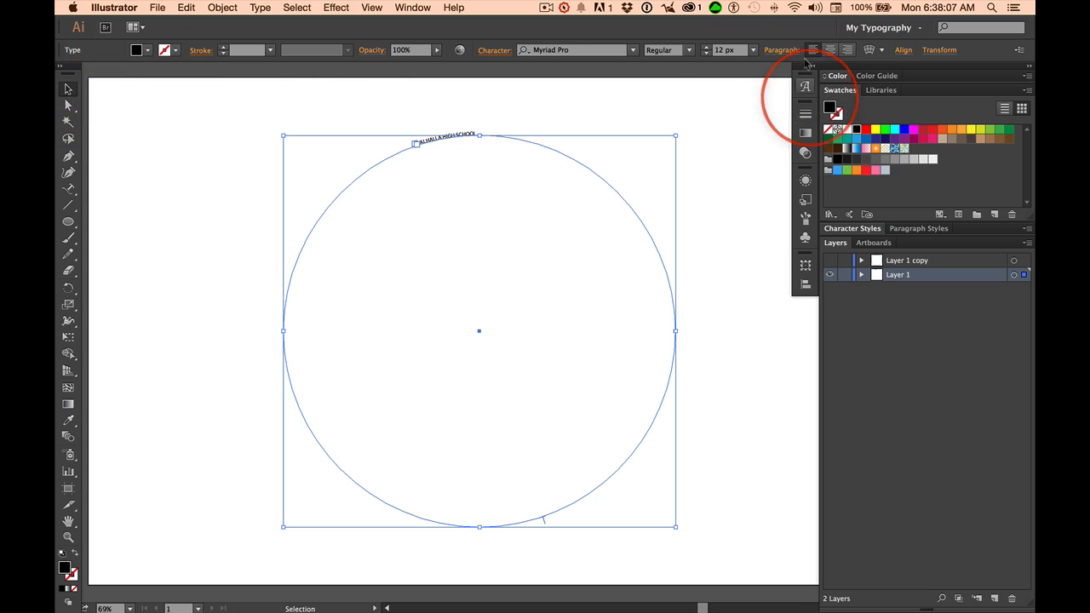
pyautogui.doubleClick(721, 50)
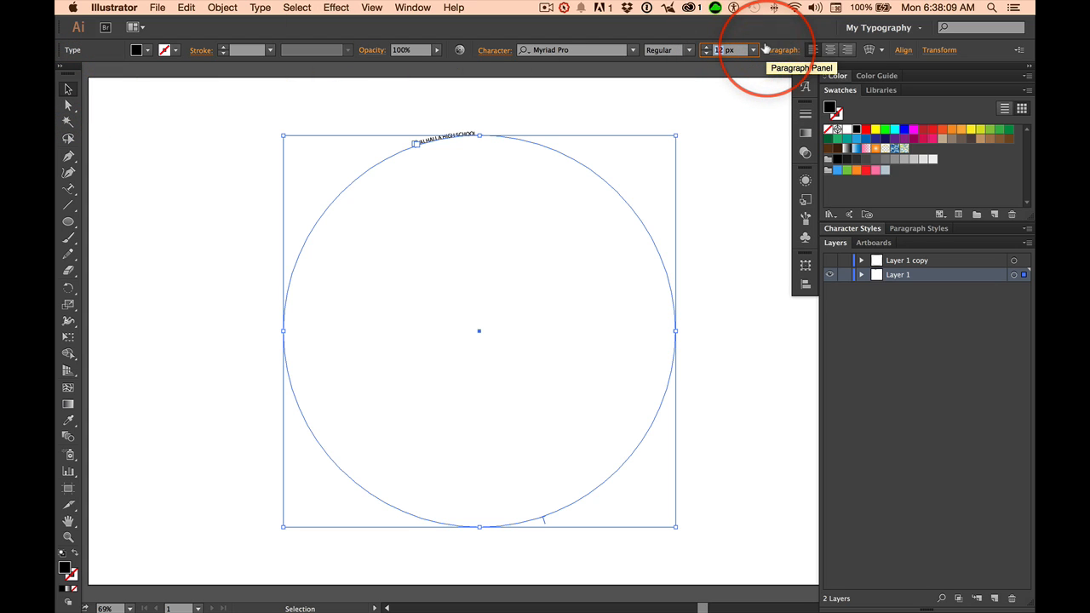
pyautogui.press('Return')
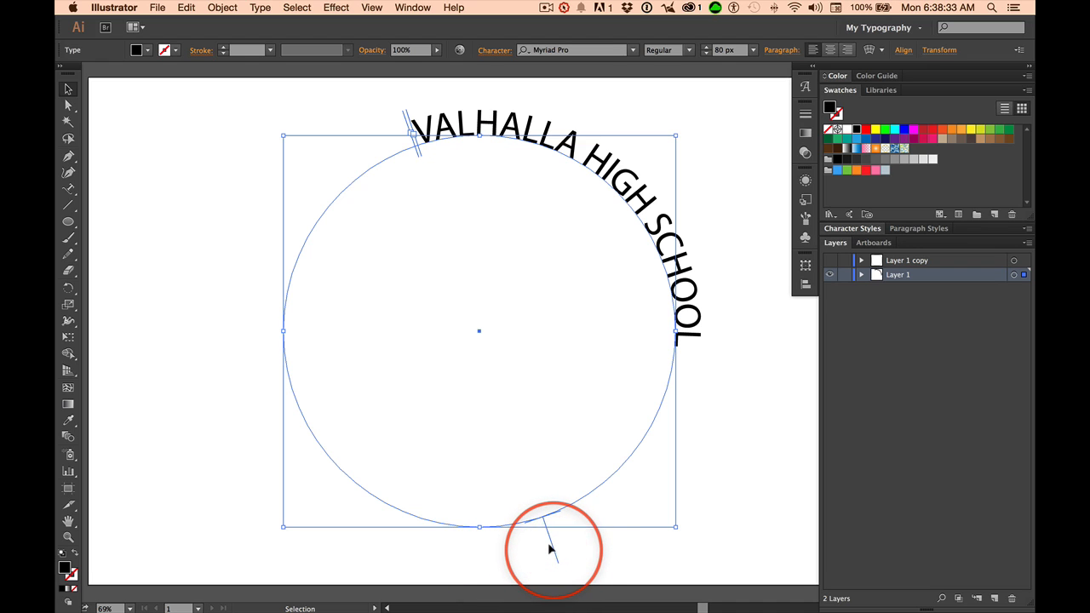
pyautogui.moveTo(548, 543); pyautogui.dragTo(666, 482)
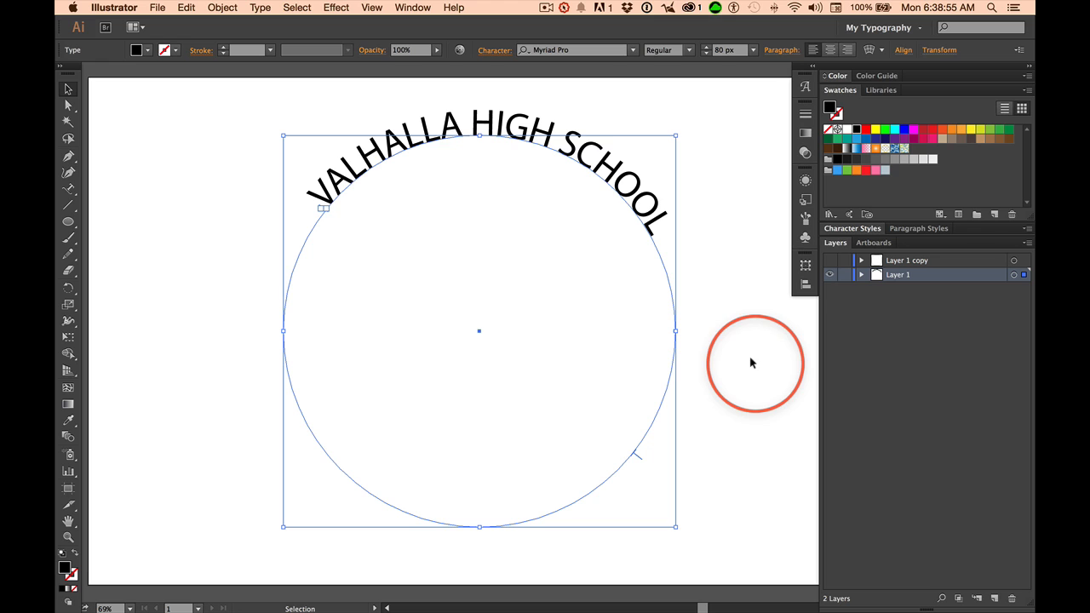
# Lock Layer 1, then show Layer 1 copy and make it the active layer.
pyautogui.click(844, 275)
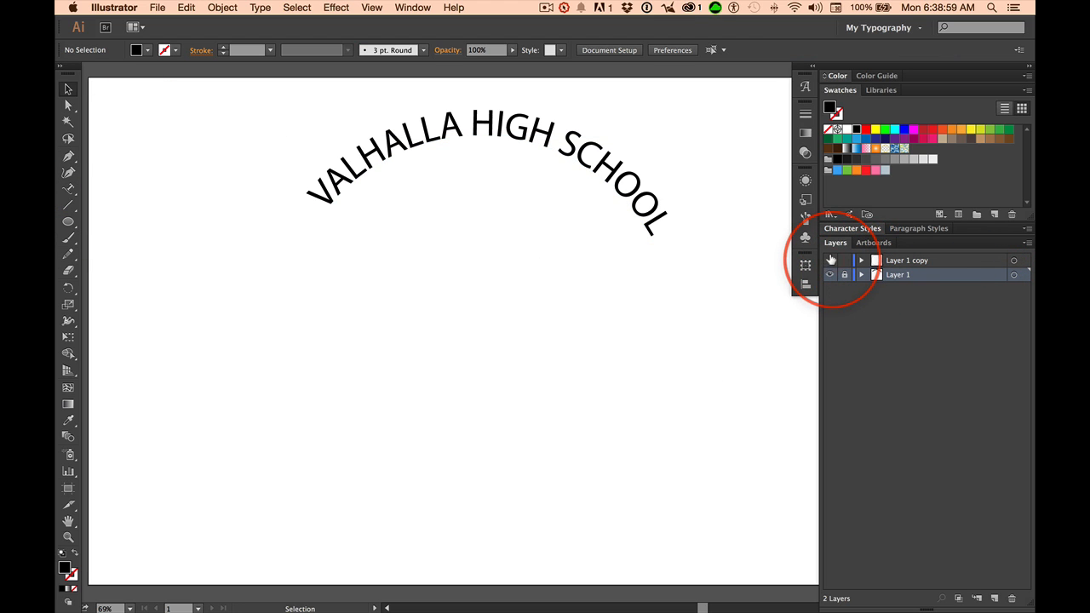
pyautogui.click(830, 260)
pyautogui.click(950, 262)
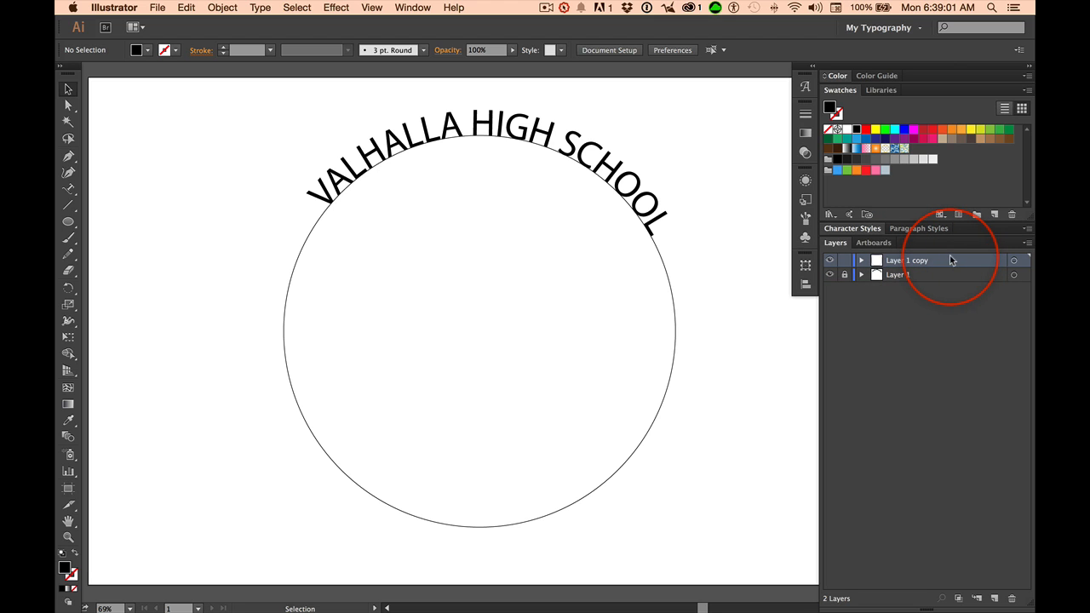
# Scale the copied circle from its centre to about 944 px around the arched text.
pyautogui.click(653, 422)
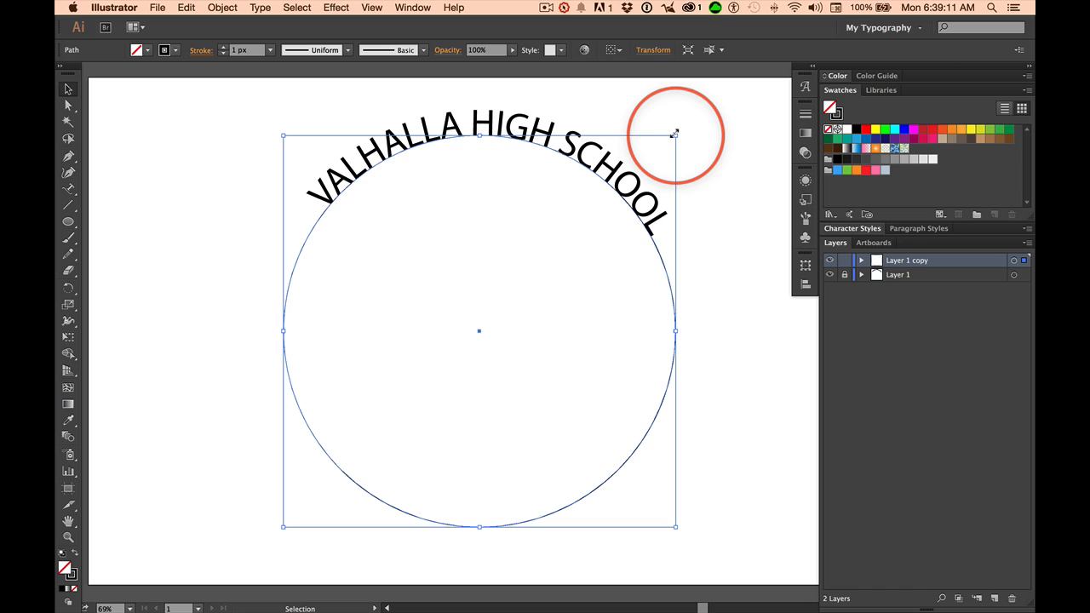
pyautogui.press('alt')
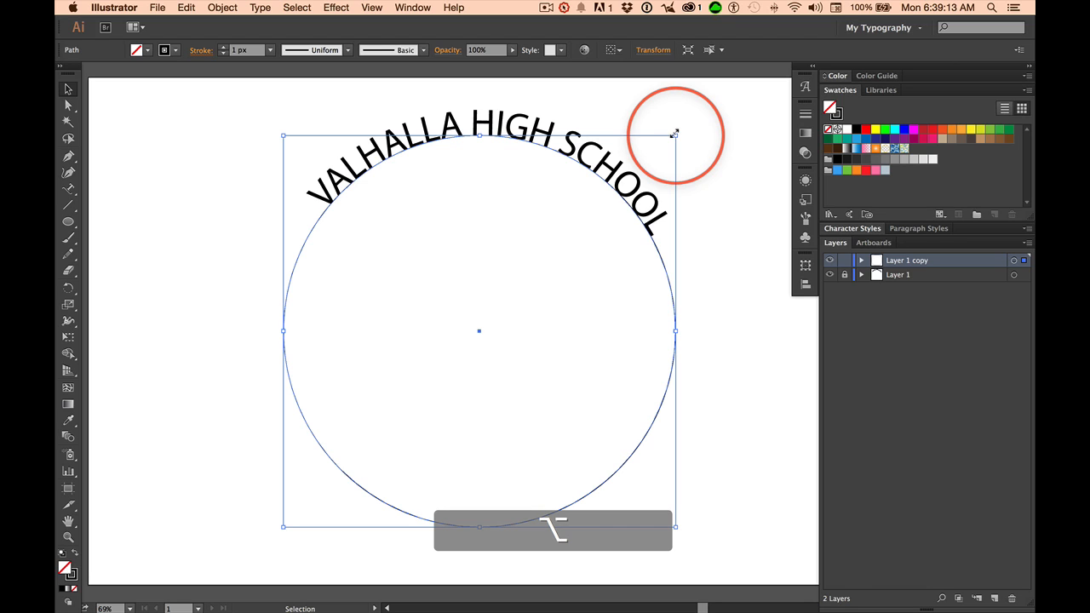
pyautogui.press('super')
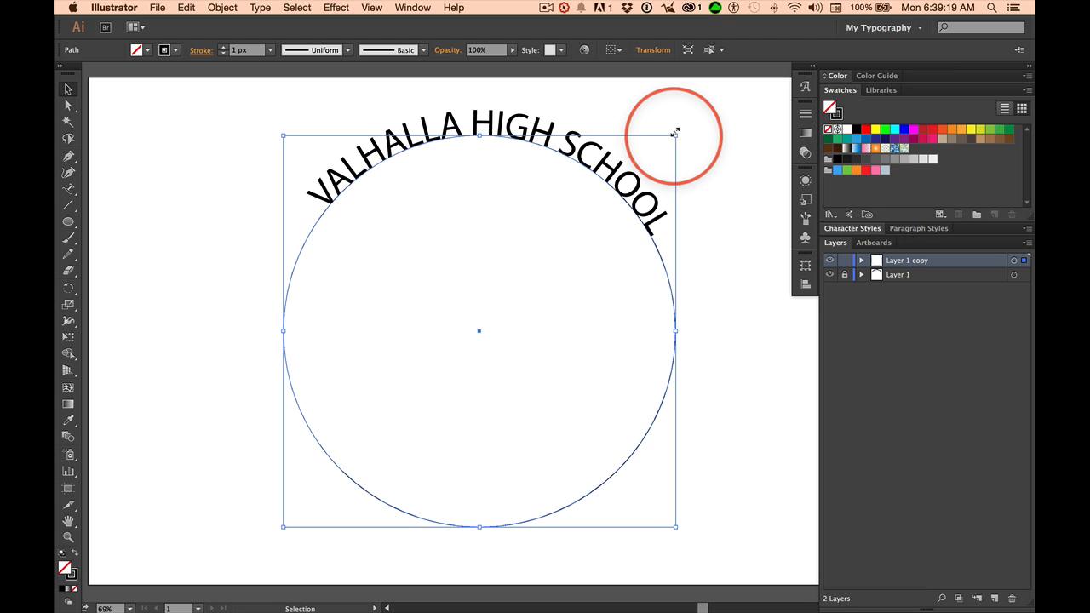
pyautogui.press('alt')
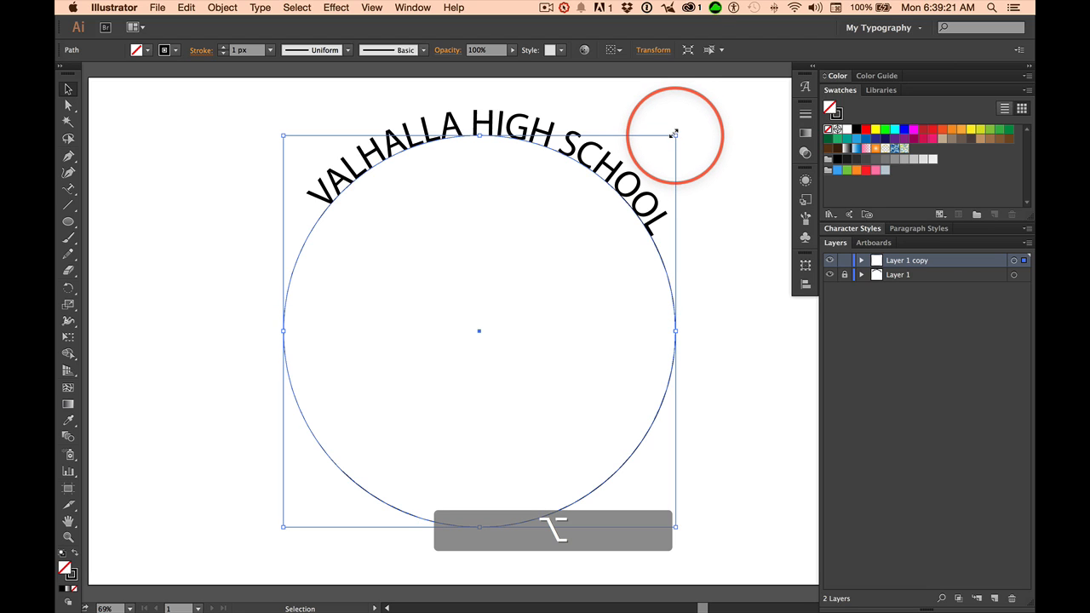
pyautogui.moveTo(673, 135); pyautogui.dragTo(707, 105)
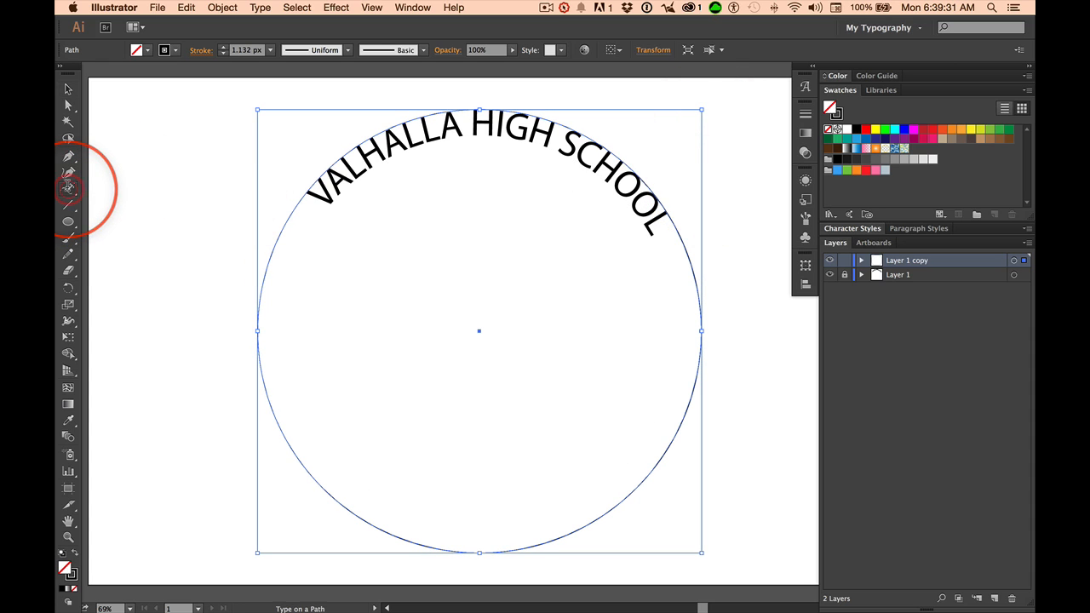
# Type 40 YEARS OF EXCELLENCE along the larger circle and slide it to the bottom.
pyautogui.click(318, 493)
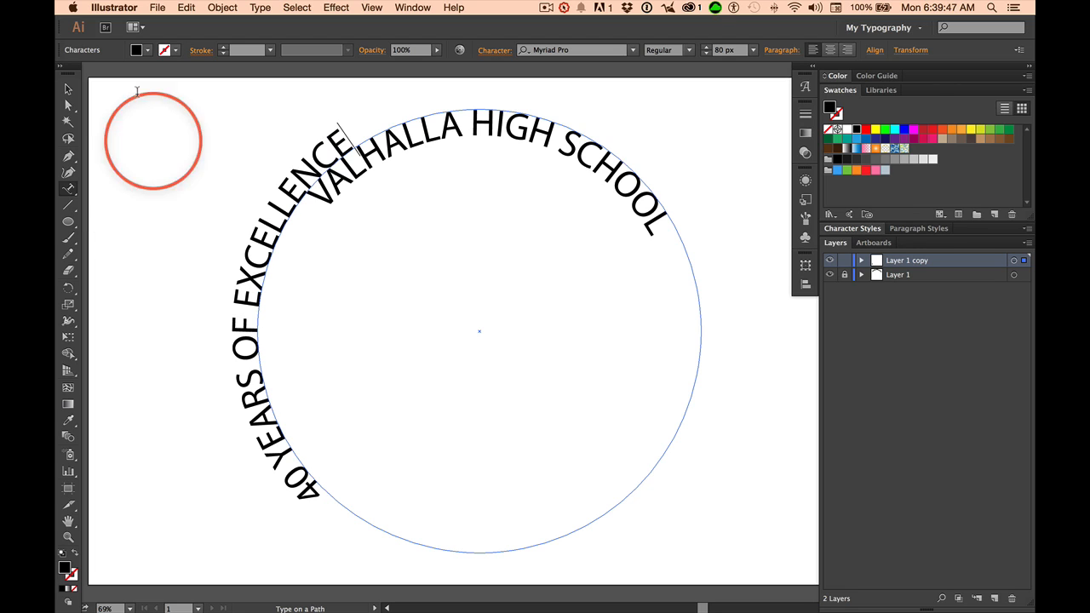
pyautogui.click(67, 88)
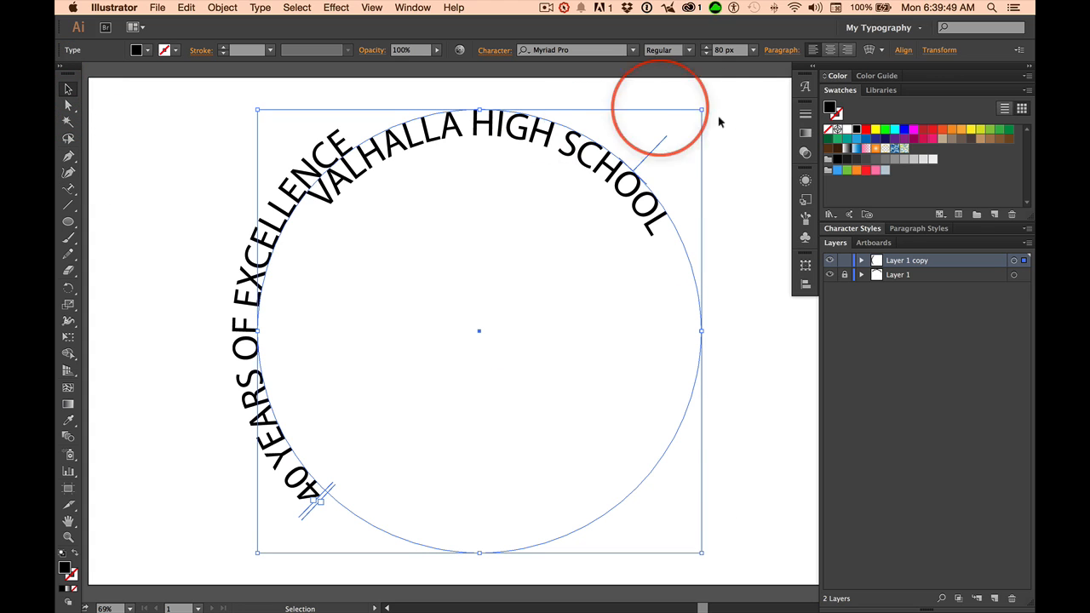
pyautogui.moveTo(653, 147); pyautogui.dragTo(660, 187)
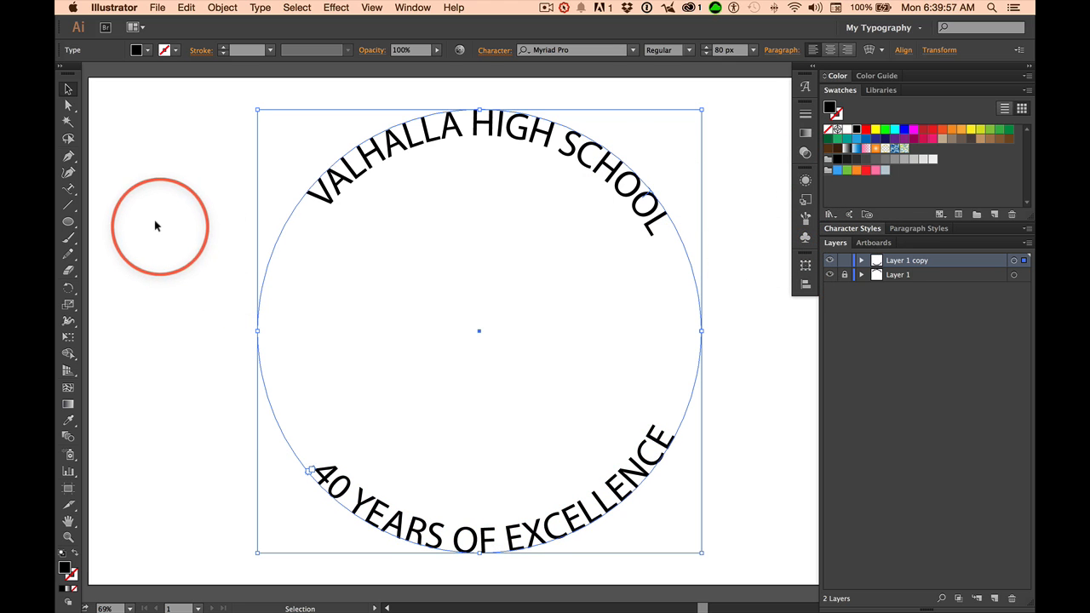
pyautogui.click(146, 344)
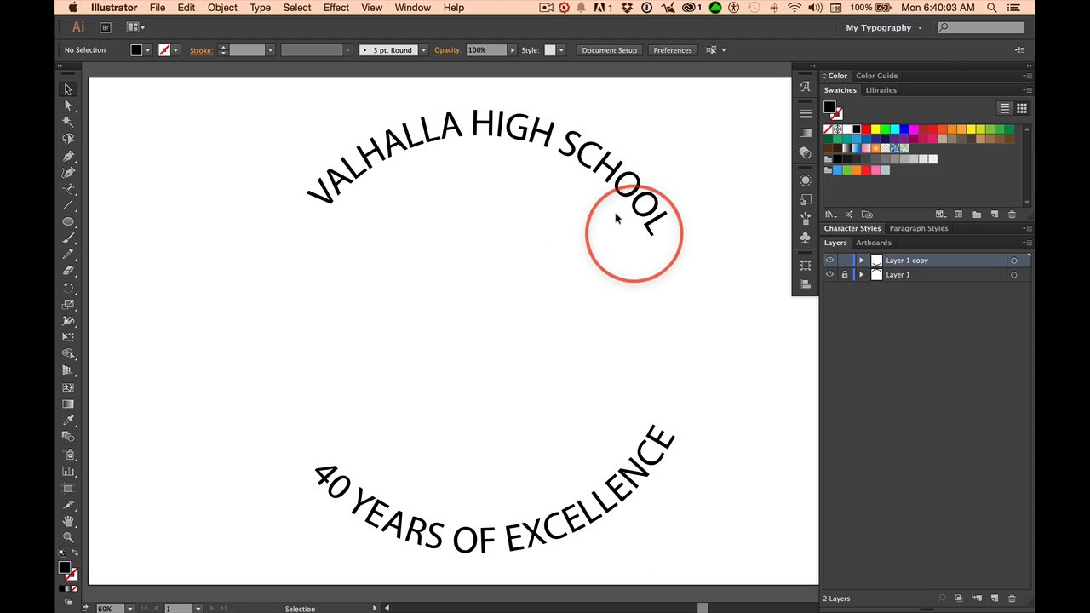
# Add a horizontal guide and slide VALHALLA HIGH SCHOOL so both its ends meet it.
pyautogui.press('super+r')
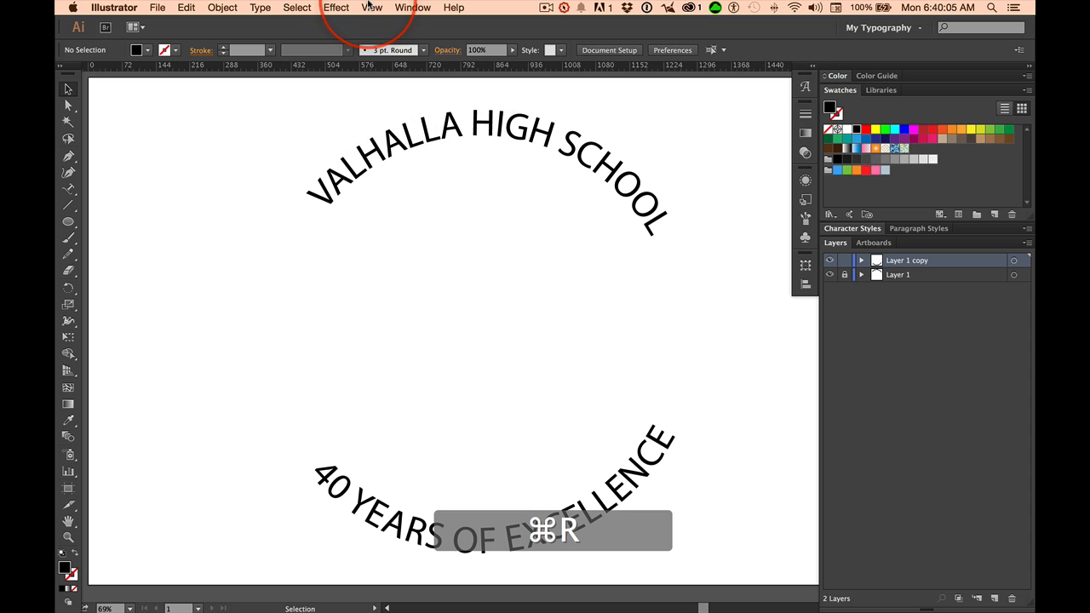
pyautogui.moveTo(352, 65); pyautogui.dragTo(355, 210)
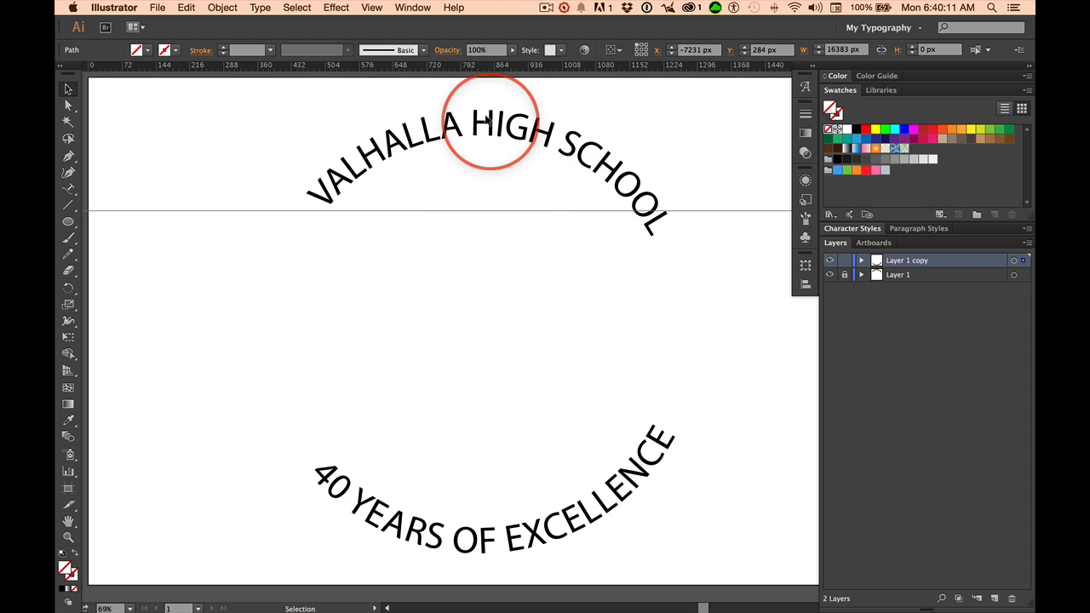
pyautogui.click(845, 275)
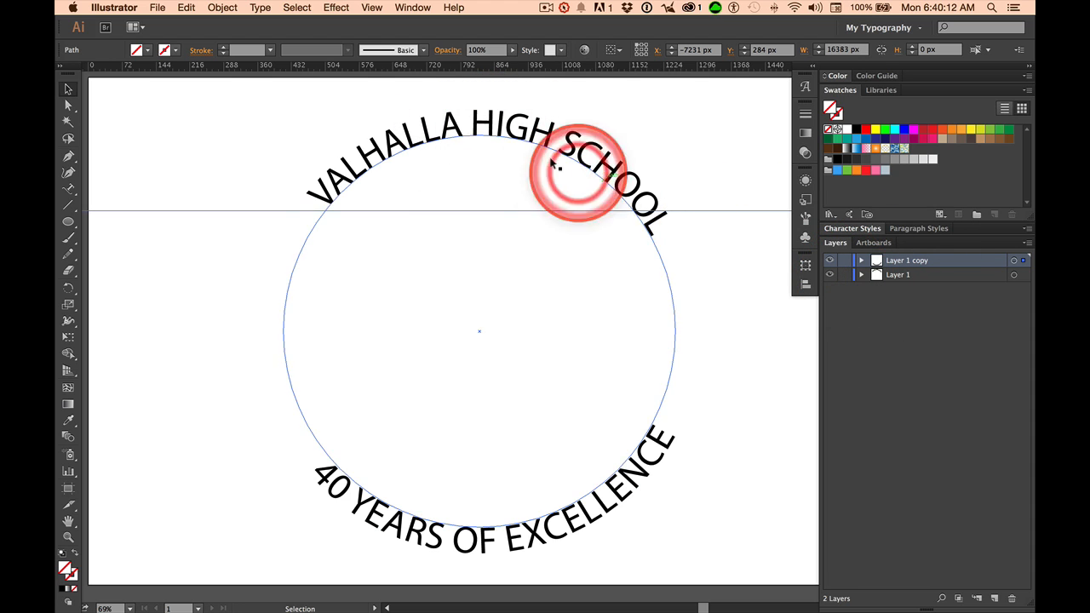
pyautogui.click(499, 122)
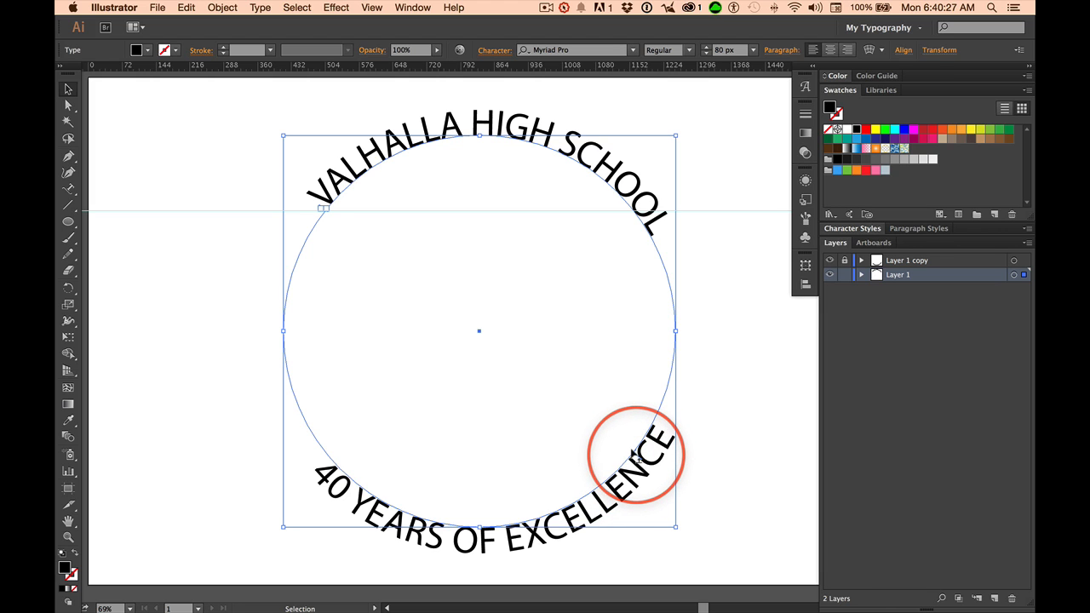
pyautogui.moveTo(636, 454)
pyautogui.mouseDown()
pyautogui.moveTo(628, 445)
pyautogui.moveTo(654, 448)
pyautogui.mouseUp()
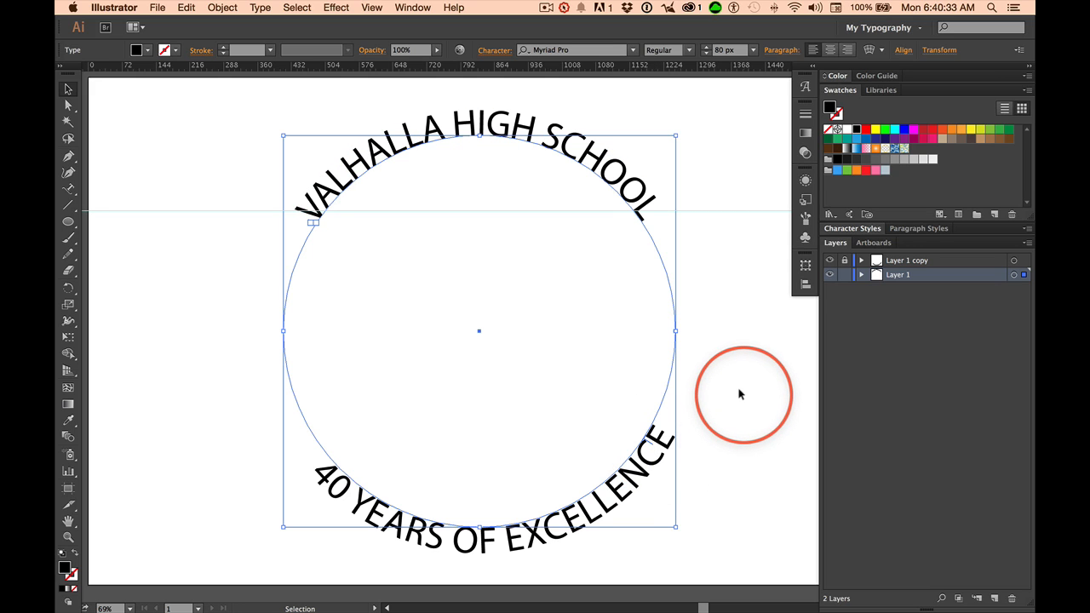
pyautogui.click(754, 364)
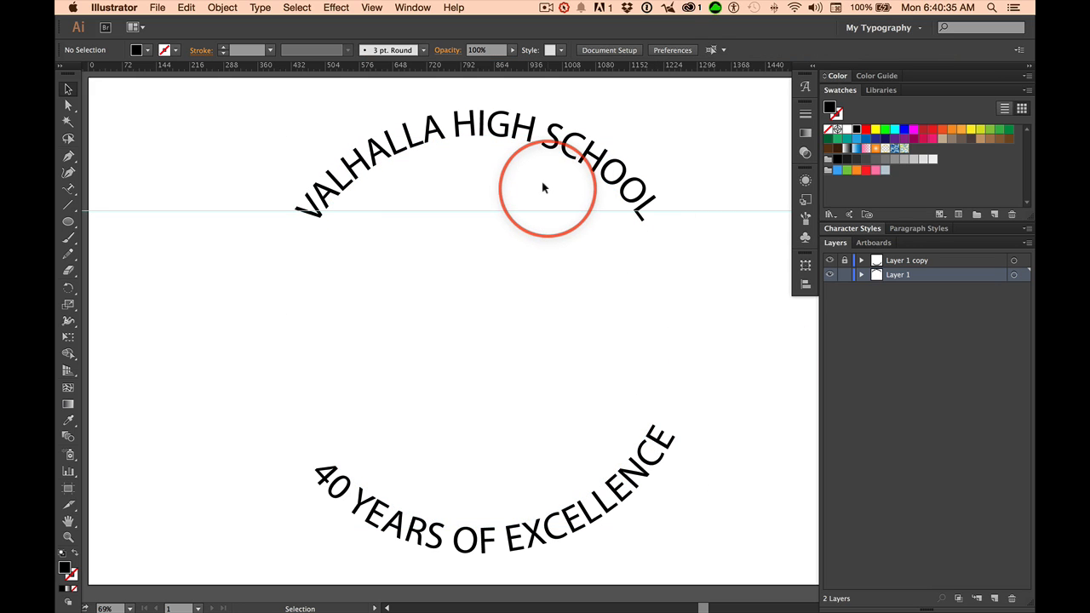